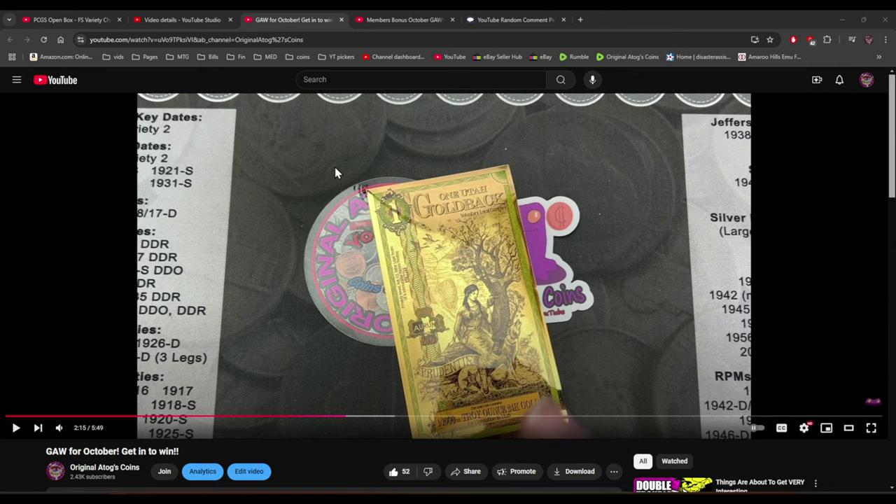
Step: Select the 'GAW for October! Get in to win!!' video's URL in the address bar to copy it
{"action": "left_click", "coordinate": [314, 35]}
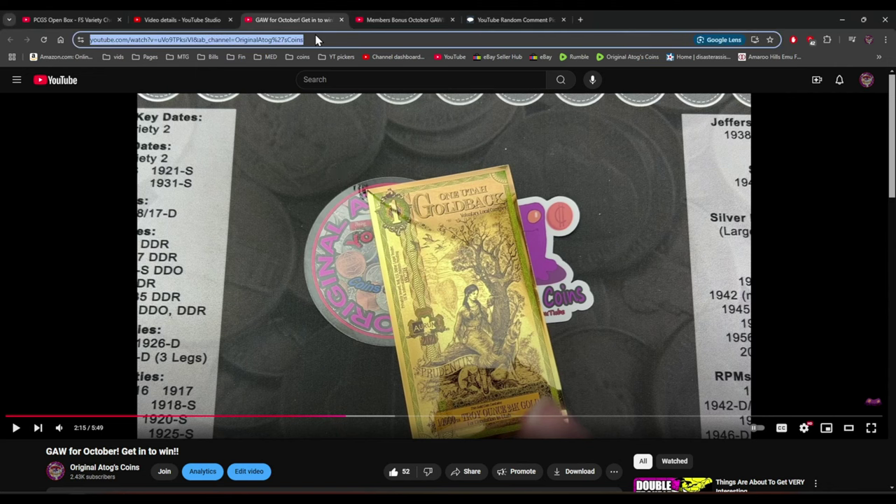
Step: Paste the giveaway video link into Comment Picker, answer the sum with 7, and fetch its comments
{"action": "left_click", "coordinate": [477, 16]}
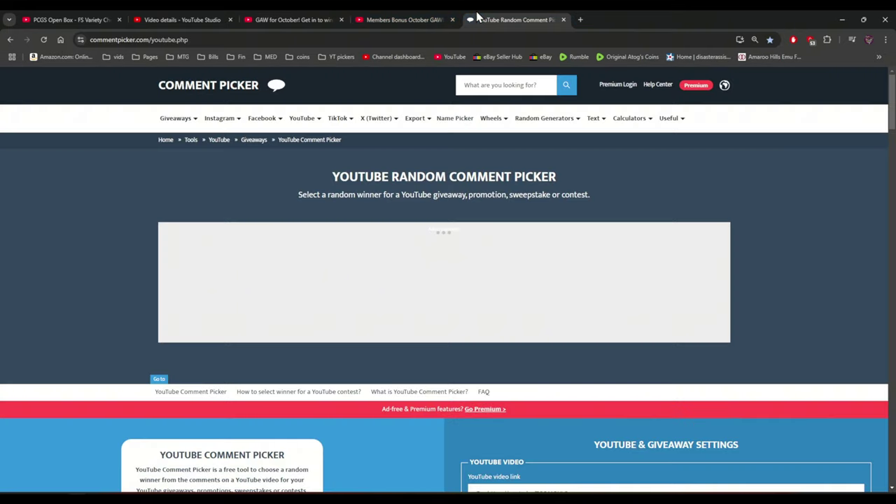
{"action": "scroll", "coordinate": [428, 339], "scroll_direction": "down", "scroll_amount": 3}
{"action": "left_click", "coordinate": [532, 307]}
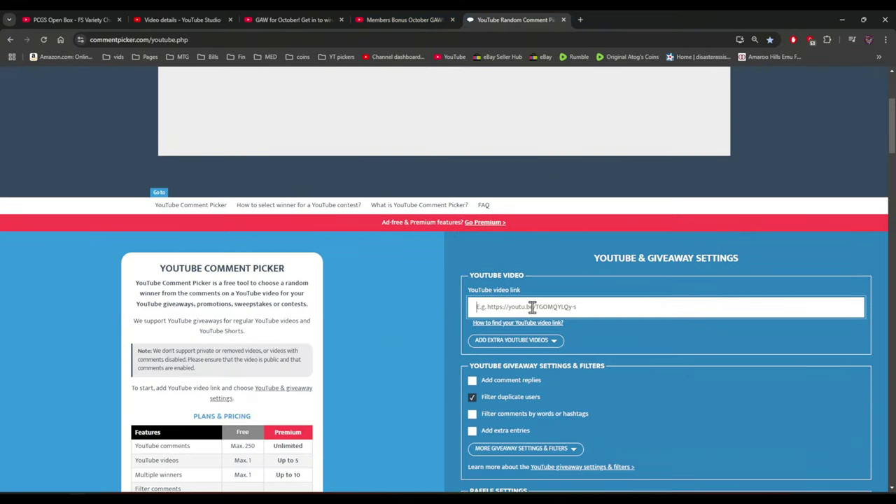
{"action": "key", "text": "ctrl+v"}
{"action": "scroll", "coordinate": [532, 307], "scroll_direction": "down", "scroll_amount": 5}
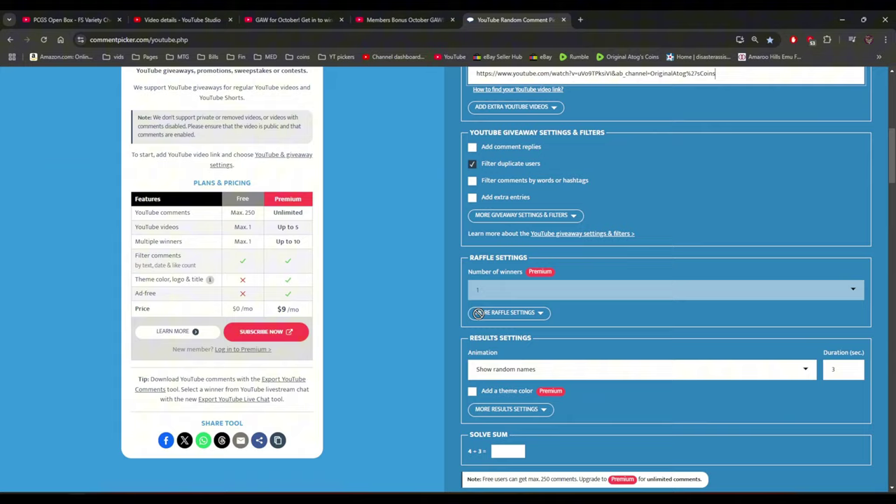
{"action": "scroll", "coordinate": [478, 320], "scroll_direction": "down", "scroll_amount": 1}
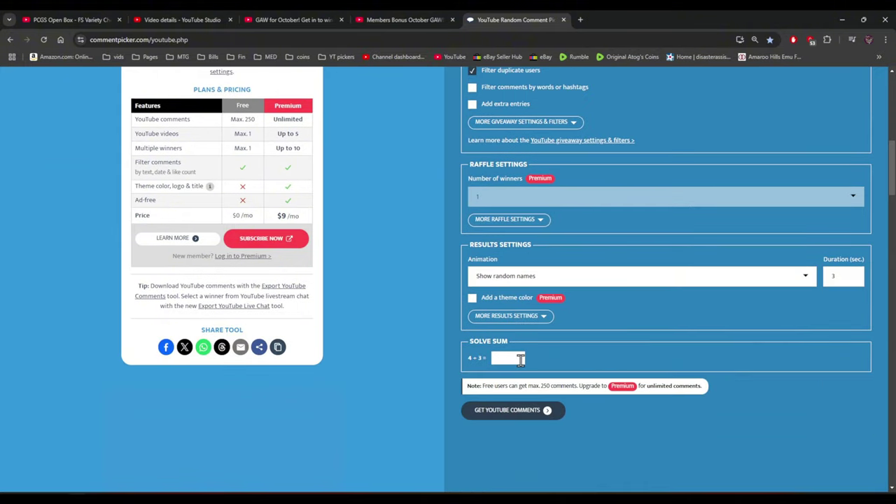
{"action": "left_click", "coordinate": [521, 358]}
{"action": "type", "text": "7"}
{"action": "left_click", "coordinate": [490, 410]}
Step: Check the giveaway video again, then run the raffle to draw a winner from 79 entries
{"action": "scroll", "coordinate": [380, 301], "scroll_direction": "down", "scroll_amount": 3}
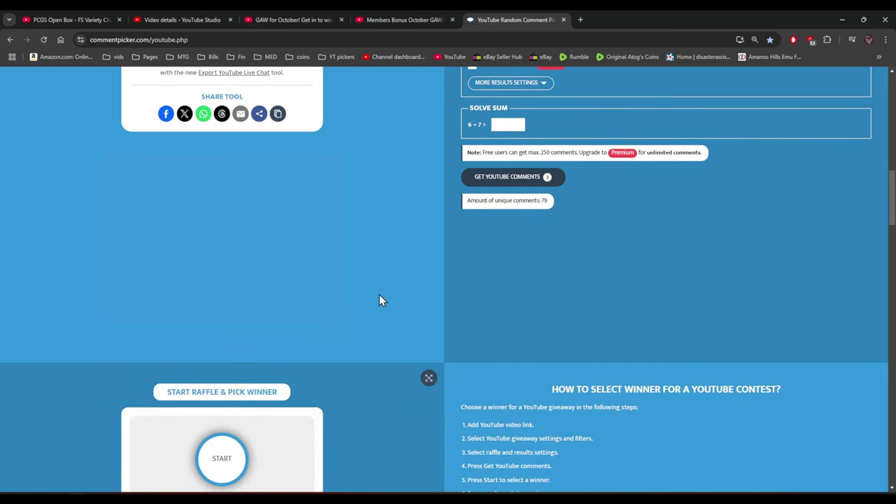
{"action": "left_click", "coordinate": [318, 17]}
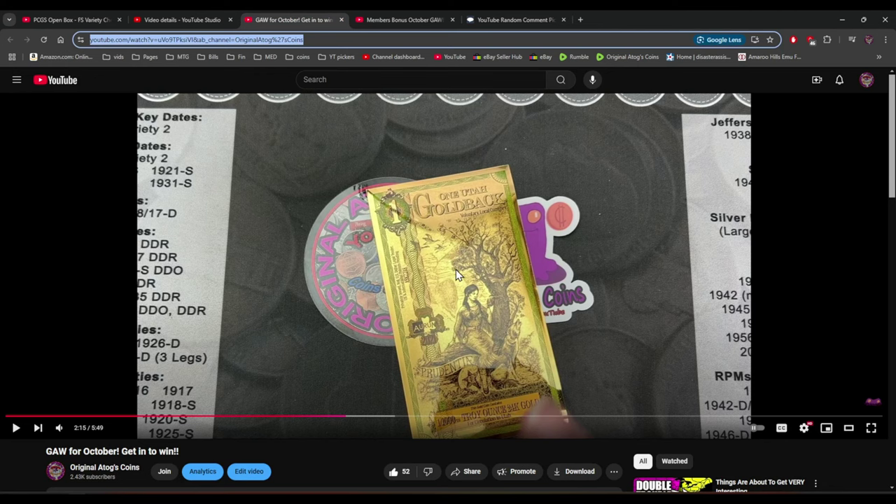
{"action": "left_click", "coordinate": [511, 20]}
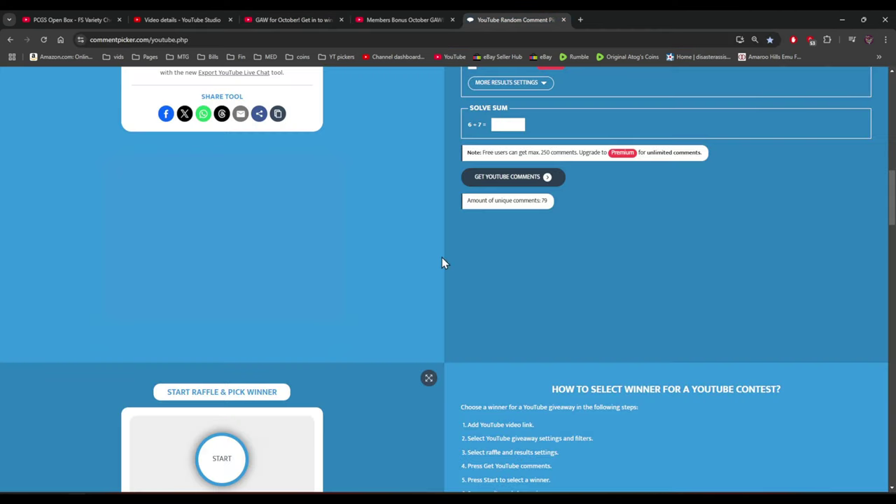
{"action": "scroll", "coordinate": [442, 273], "scroll_direction": "down", "scroll_amount": 1}
{"action": "scroll", "coordinate": [443, 278], "scroll_direction": "down", "scroll_amount": 4}
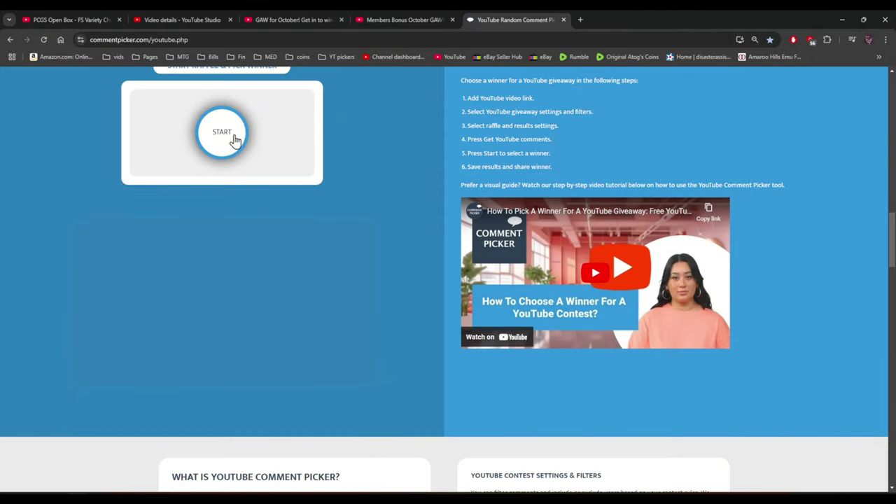
{"action": "left_click", "coordinate": [230, 134]}
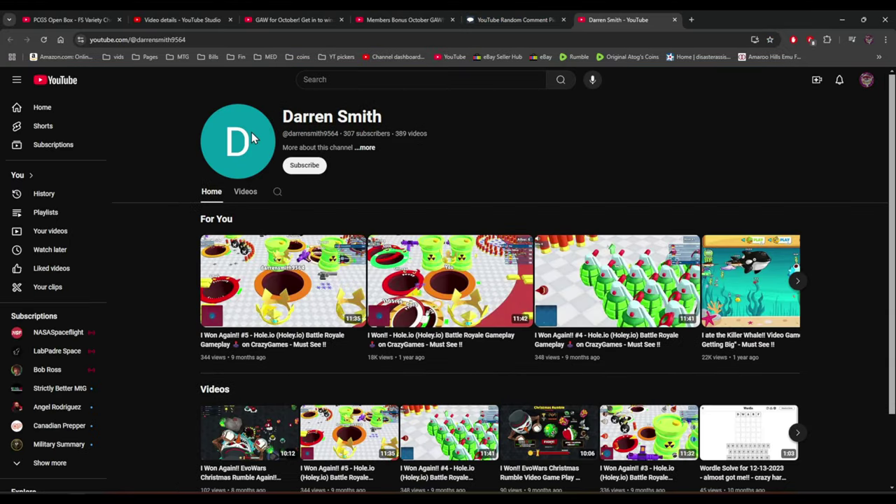
Step: Return to the Comment Picker tab showing the 79-entry winner card
{"action": "left_click", "coordinate": [518, 20]}
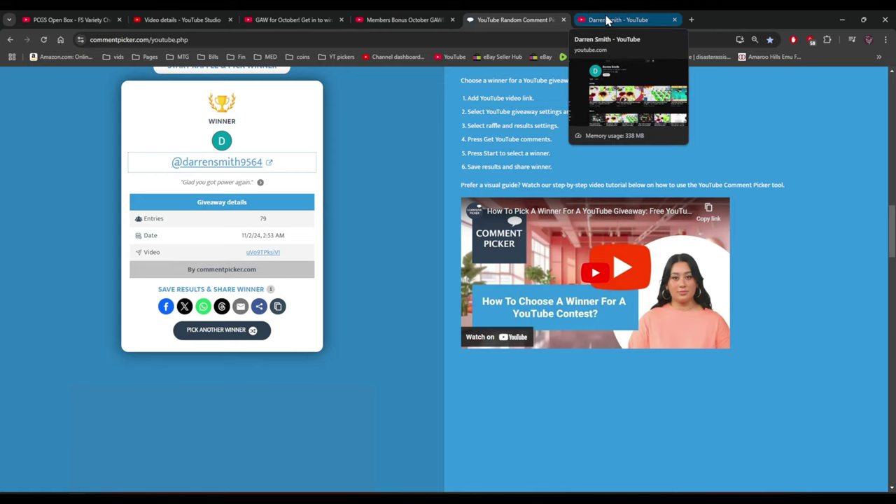
Step: Copy the 'Members Bonus October GAW!!!' video link and scroll back to Comment Picker's settings
{"action": "left_click", "coordinate": [392, 19]}
{"action": "left_click", "coordinate": [349, 39]}
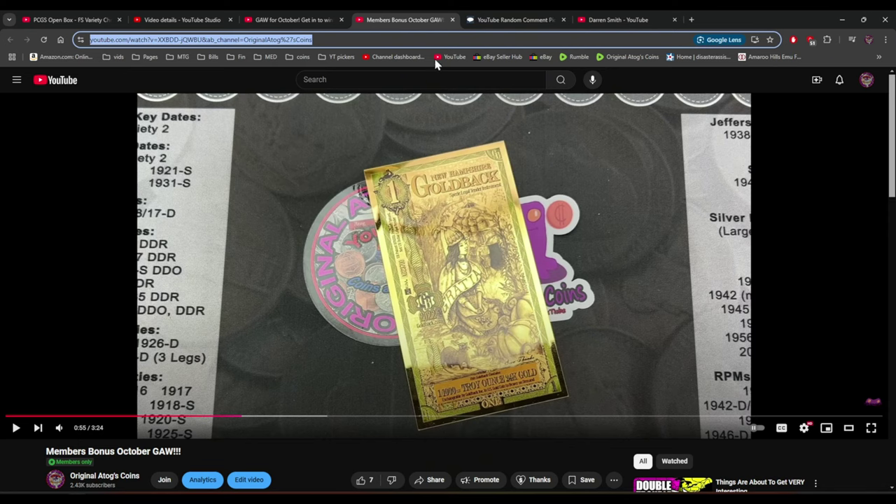
{"action": "left_click", "coordinate": [500, 19]}
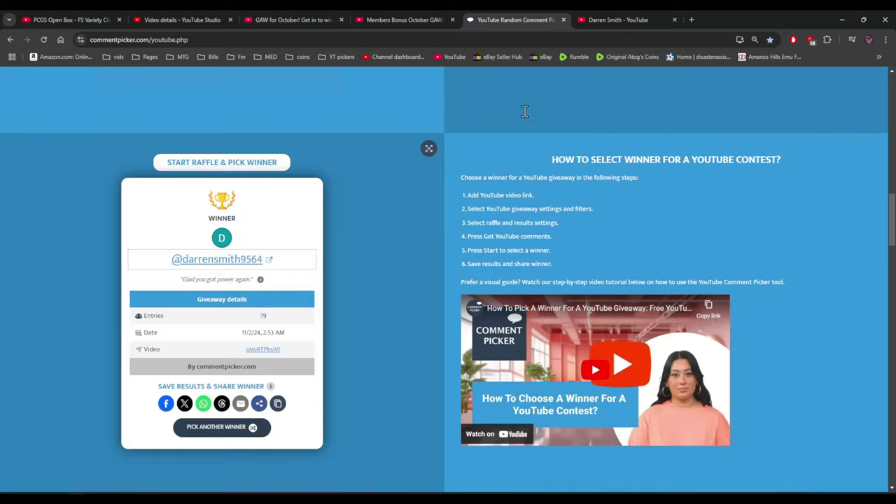
{"action": "scroll", "coordinate": [525, 112], "scroll_direction": "down", "scroll_amount": 10}
Step: Replace the old video link in Comment Picker with the Members Bonus video's link
{"action": "scroll", "coordinate": [525, 111], "scroll_direction": "up", "scroll_amount": 4}
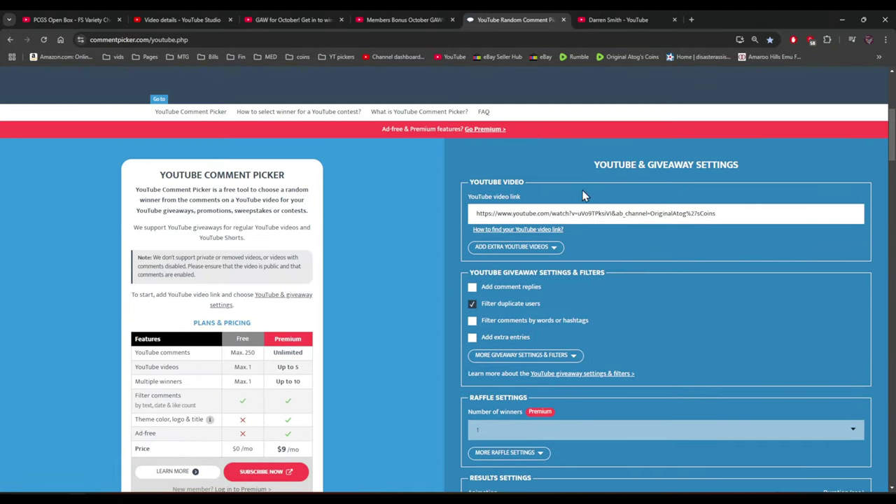
{"action": "left_click_drag", "start_coordinate": [739, 210], "coordinate": [292, 188]}
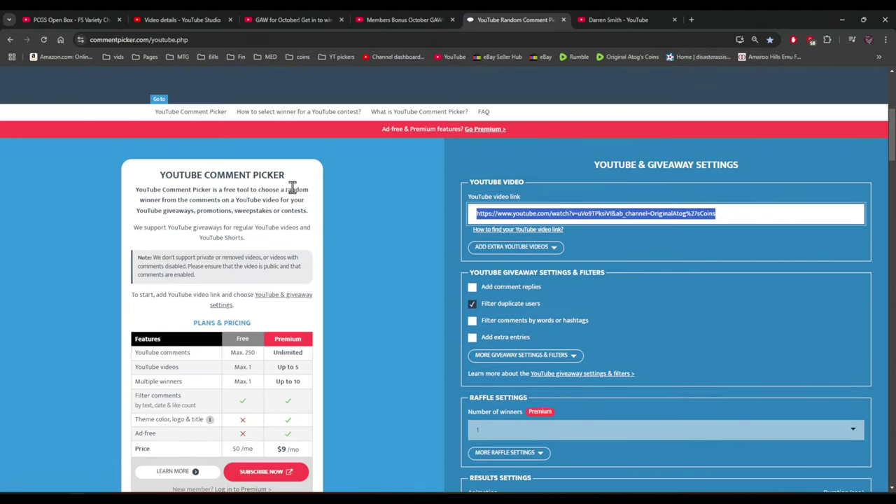
{"action": "left_click", "coordinate": [294, 191]}
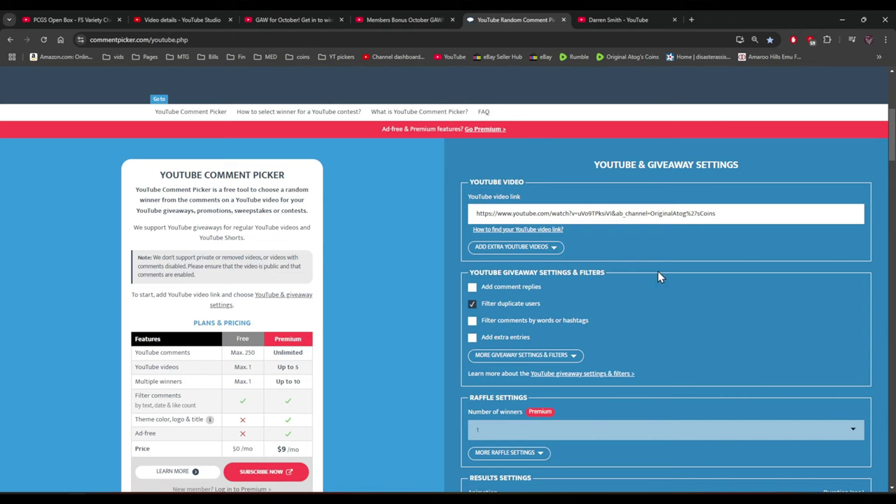
{"action": "triple_click", "coordinate": [715, 217]}
{"action": "type", "text": "https://www.youtube.com/watch?v=XXBDD-jQWBU&ab_channel=OriginalAtog%27sCoins"}
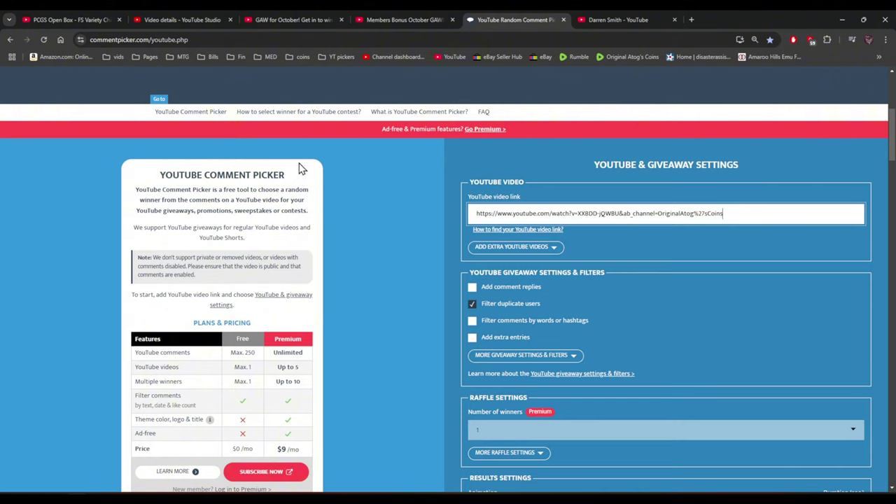
Step: Answer the sum with 13, fetch the 9 Members Bonus comments, and scroll to the raffle
{"action": "scroll", "coordinate": [464, 272], "scroll_direction": "down", "scroll_amount": 4}
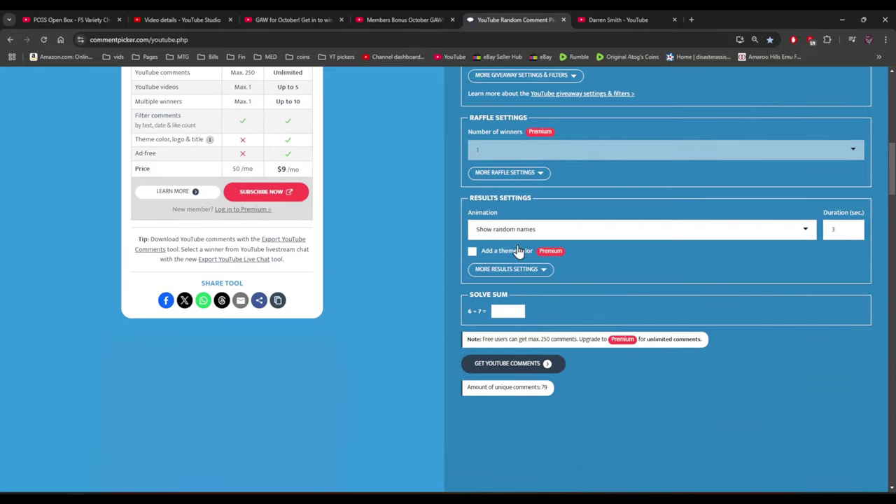
{"action": "left_click", "coordinate": [504, 311]}
{"action": "type", "text": "13"}
{"action": "left_click", "coordinate": [508, 368]}
{"action": "scroll", "coordinate": [421, 355], "scroll_direction": "down", "scroll_amount": 3}
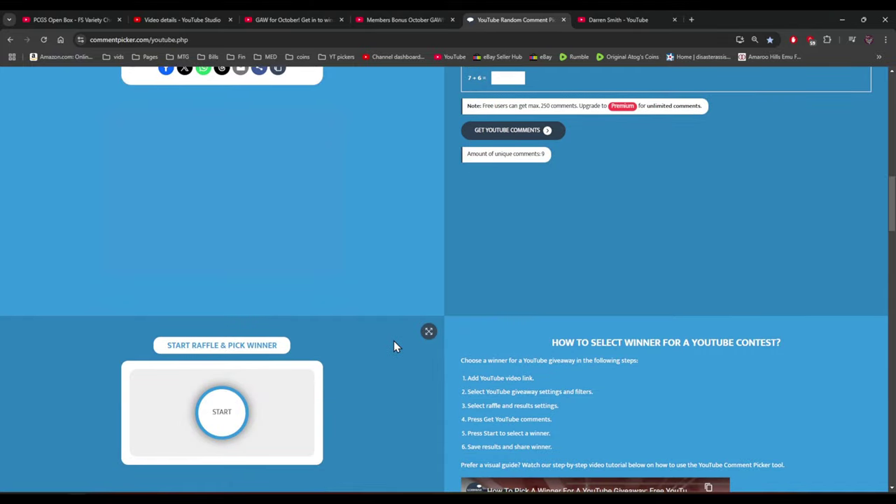
{"action": "scroll", "coordinate": [393, 343], "scroll_direction": "down", "scroll_amount": 3}
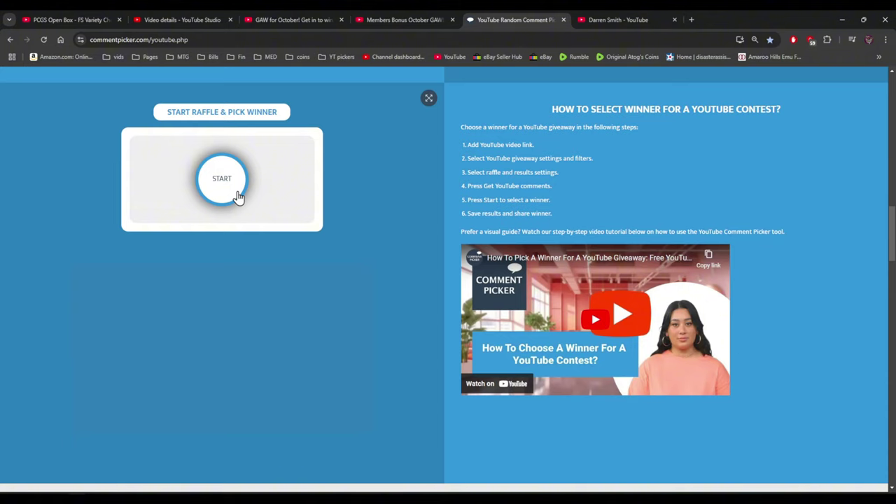
Step: Run the raffle to draw a winner from the 9 Members Bonus entries
{"action": "left_click", "coordinate": [238, 196]}
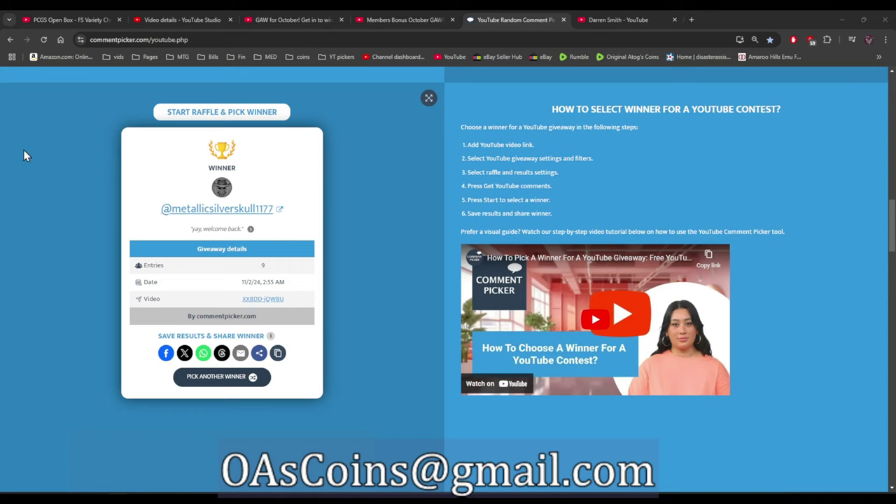
Step: Open the Members Bonus winner's YouTube channel from the Comment Picker winner card
{"action": "left_click", "coordinate": [294, 12]}
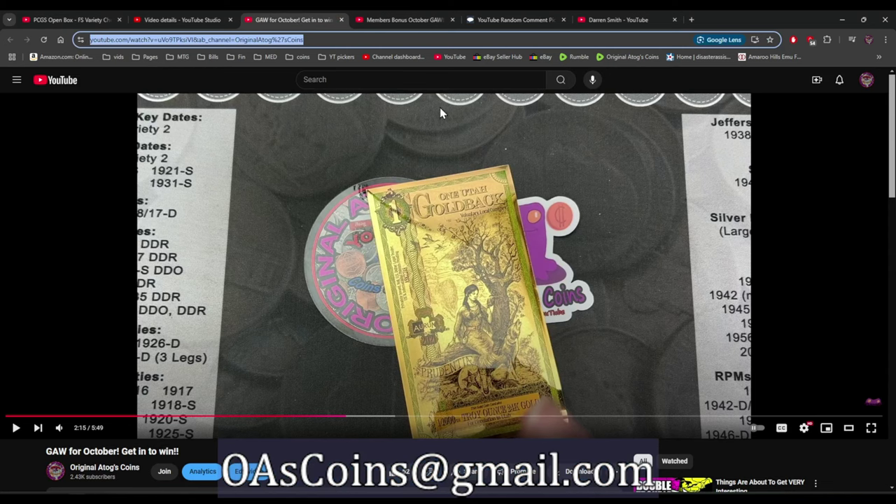
{"action": "left_click", "coordinate": [402, 20]}
{"action": "left_click", "coordinate": [515, 19]}
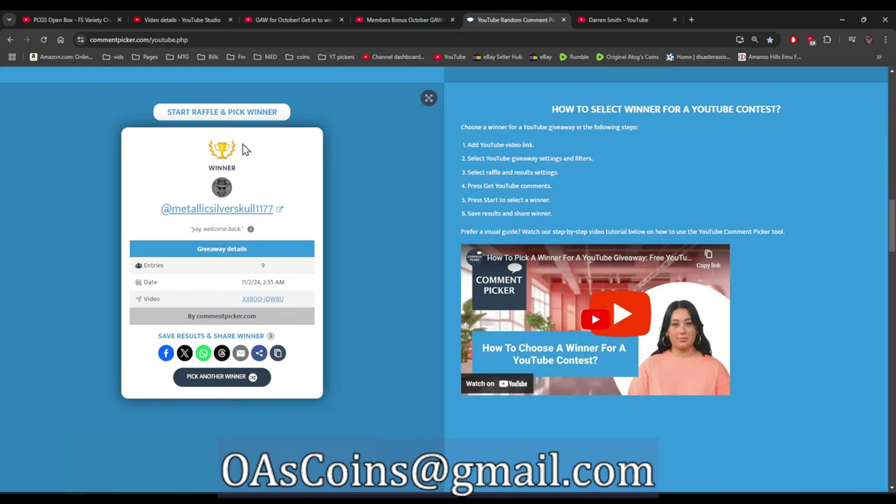
{"action": "left_click", "coordinate": [217, 208]}
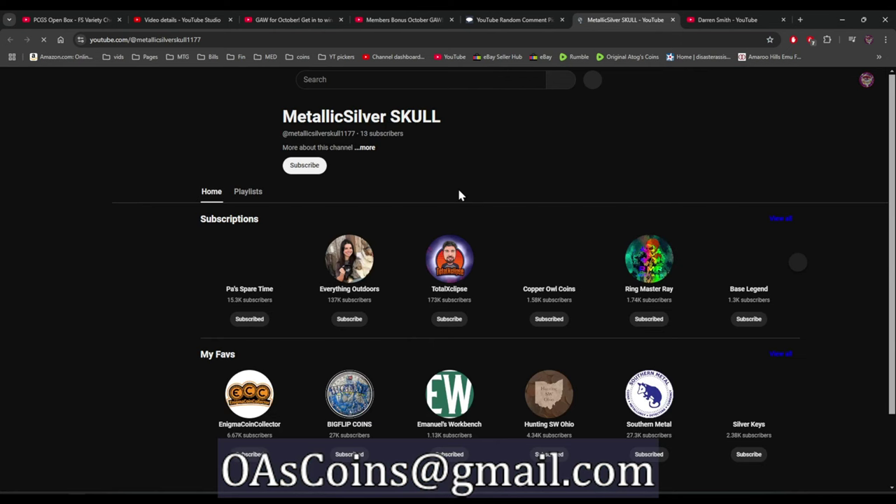
Step: Look through the giveaway video tabs, then return to the 9-entry winner card
{"action": "left_click", "coordinate": [397, 15]}
{"action": "left_click", "coordinate": [494, 18]}
{"action": "left_click", "coordinate": [410, 16]}
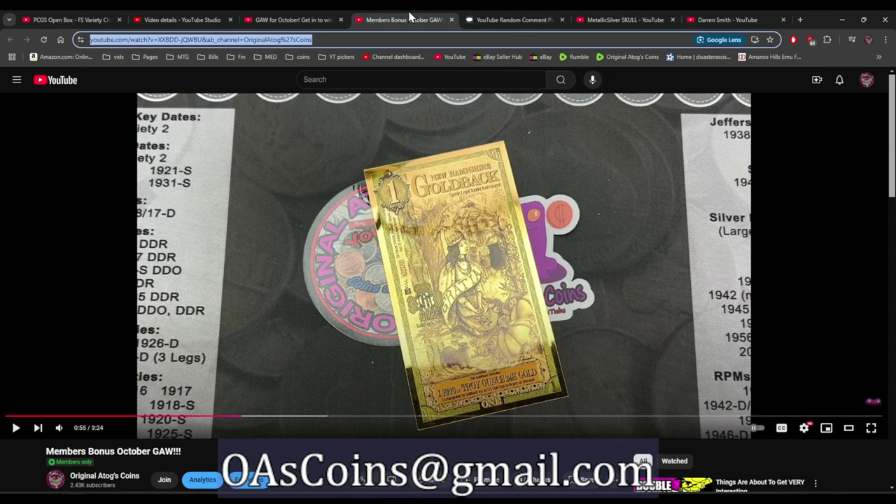
{"action": "left_click", "coordinate": [273, 17]}
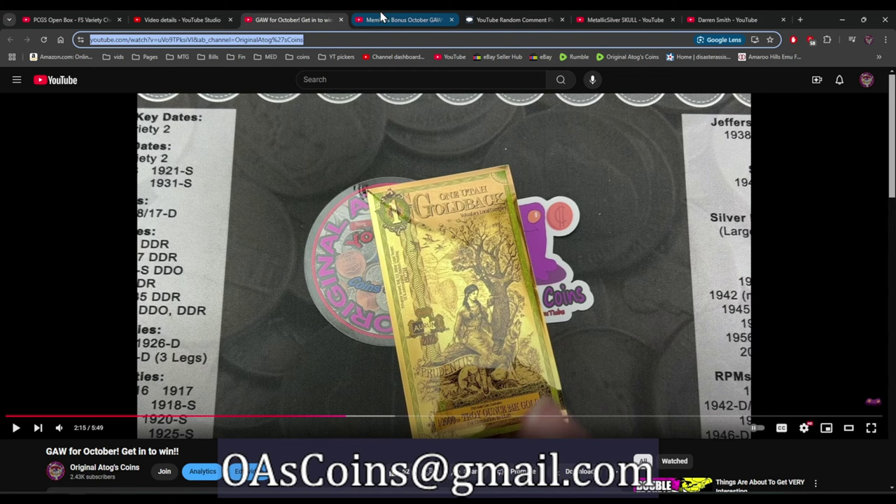
{"action": "left_click", "coordinate": [492, 16]}
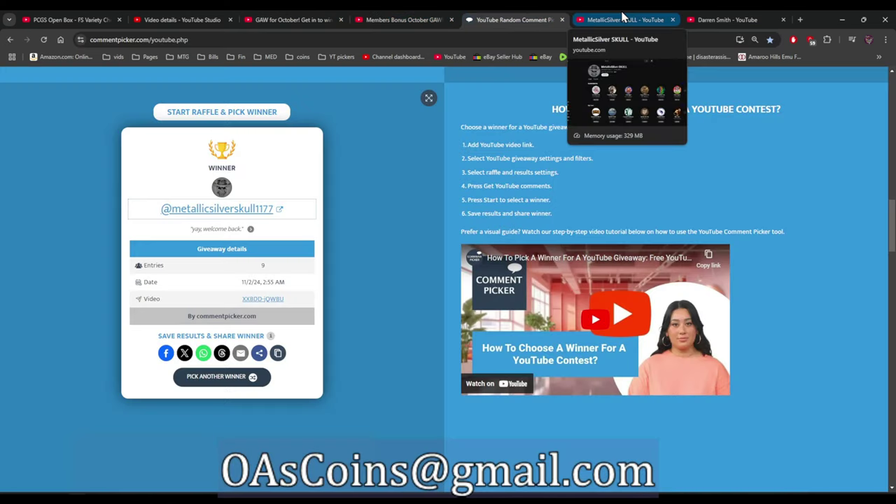